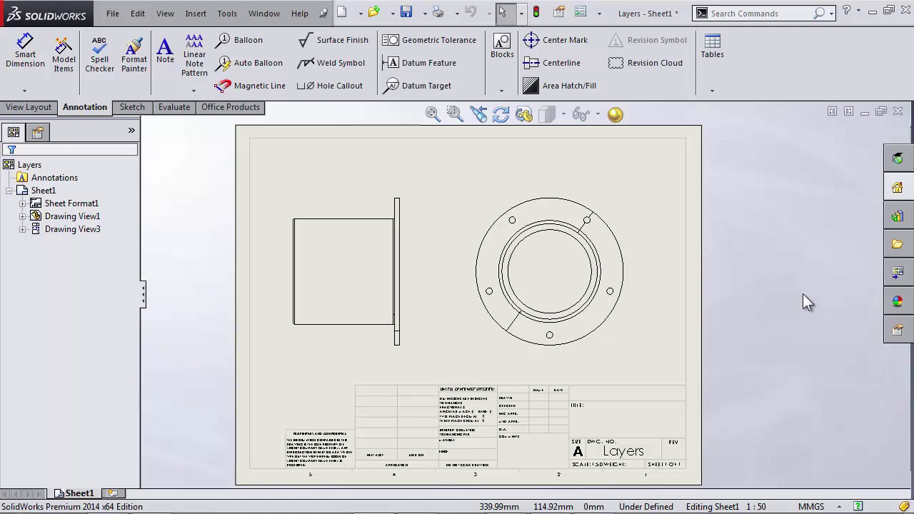
# Preview the layer mapping for importing 01_3Router Table MB_&.DWG as a new drawing with converted SolidWorks entities, and cancel the import.
pyautogui.click(371, 13)
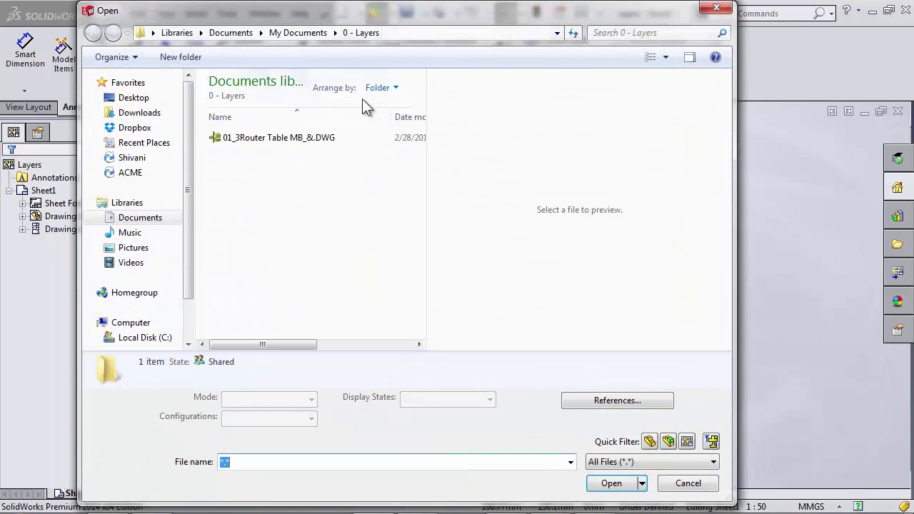
pyautogui.click(349, 142)
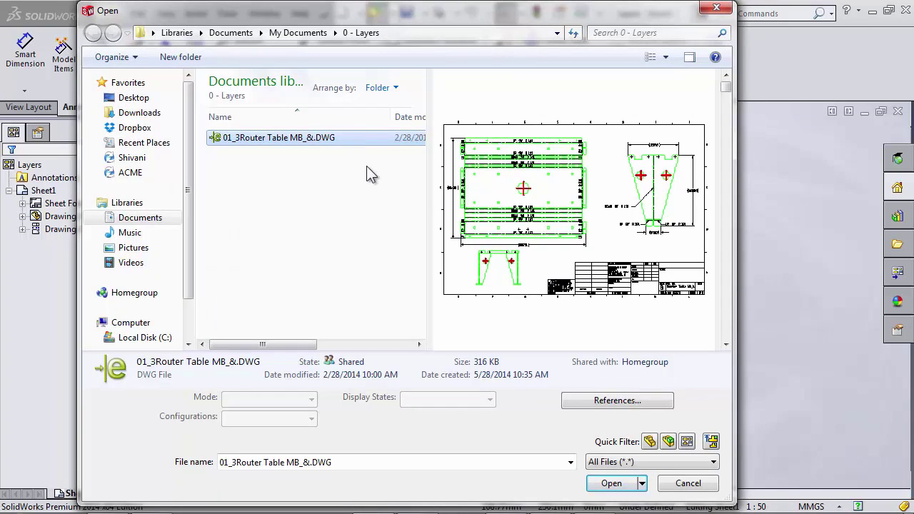
pyautogui.click(611, 484)
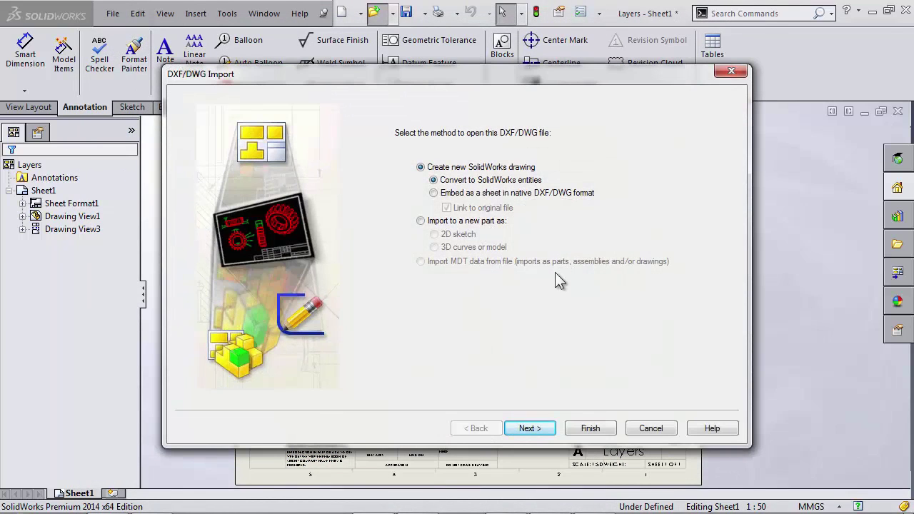
pyautogui.click(530, 428)
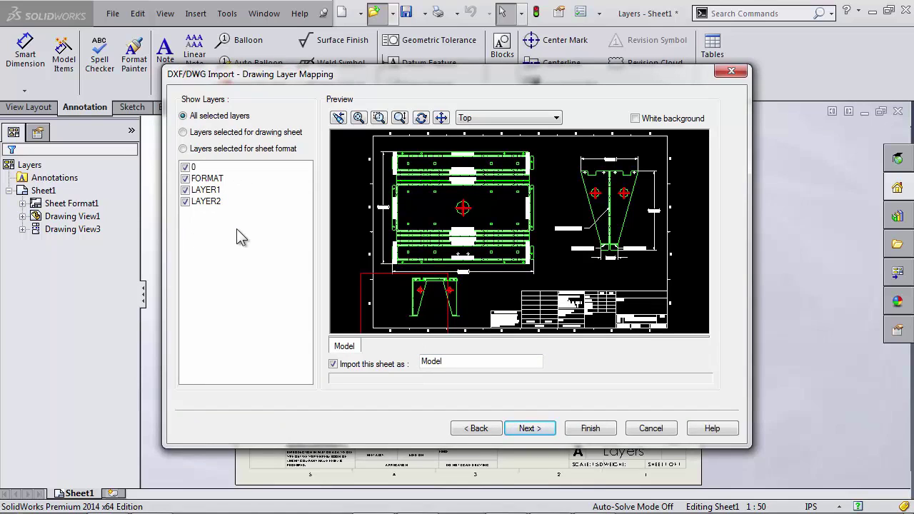
pyautogui.click(652, 429)
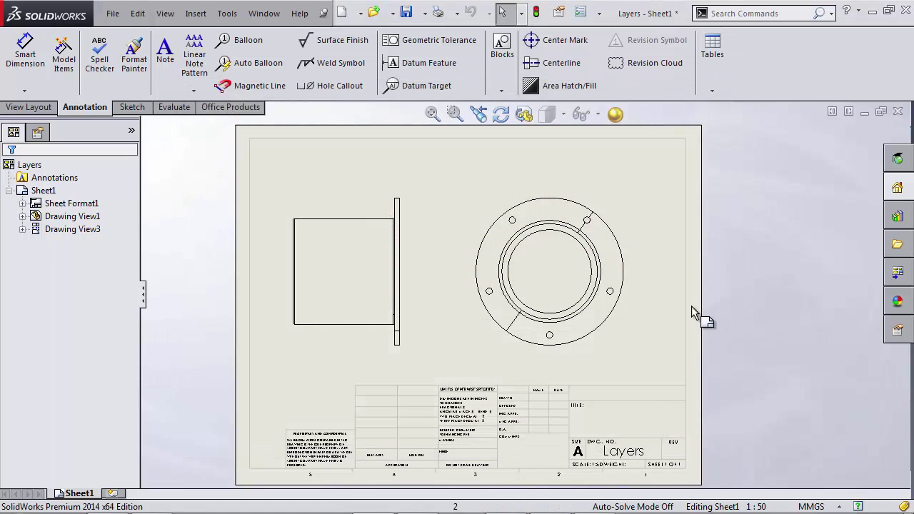
# Show the Layer toolbar and look at the layers available in the drawing.
pyautogui.rightClick(762, 63)
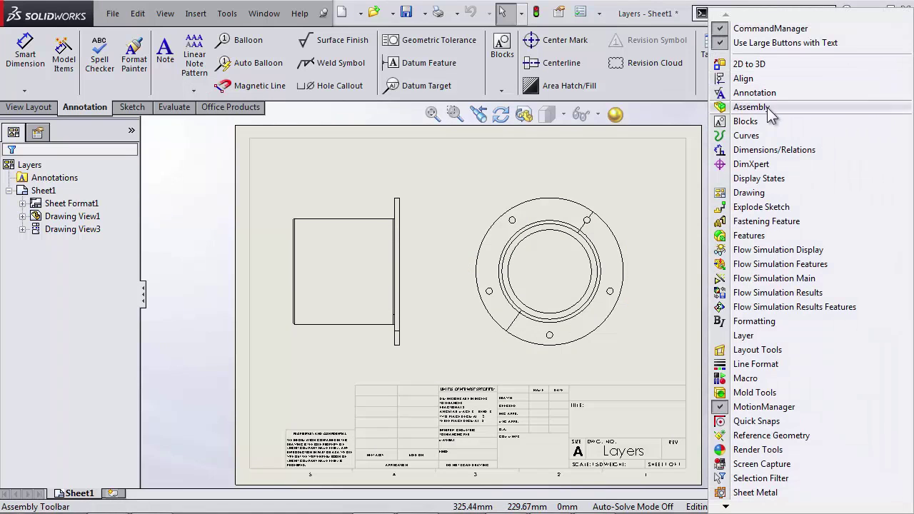
pyautogui.click(784, 337)
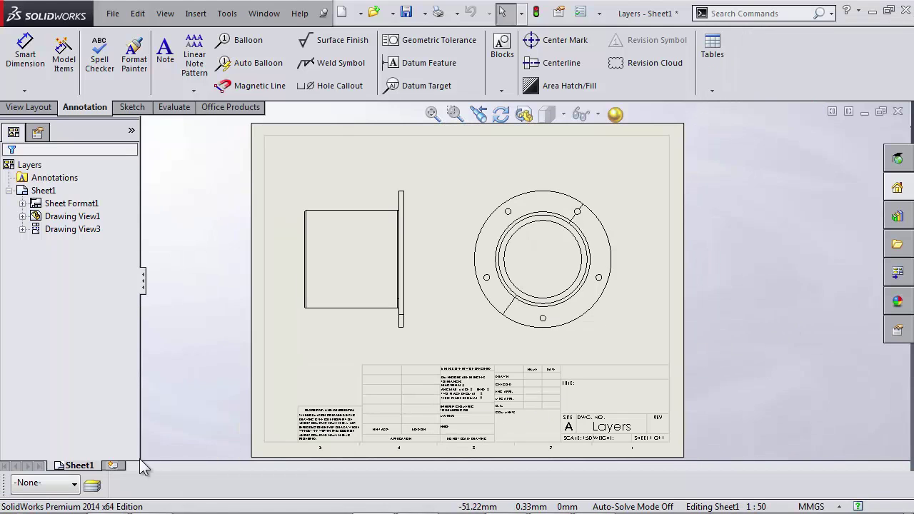
pyautogui.click(74, 485)
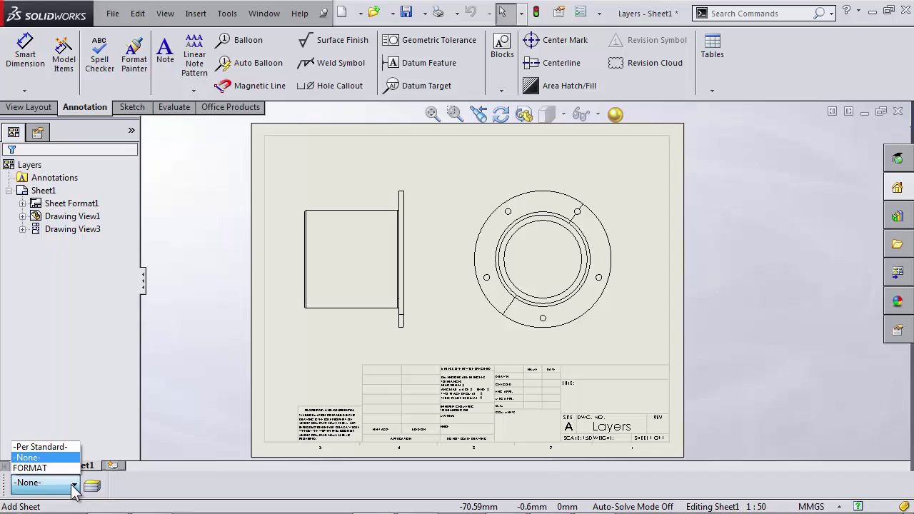
pyautogui.click(205, 263)
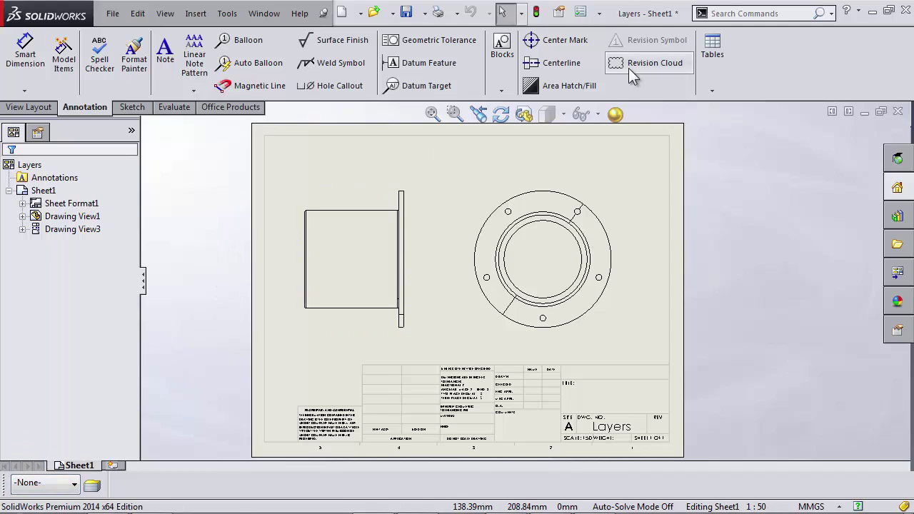
# Insert center marks automatically for all holes in the circular flange view.
pyautogui.click(586, 41)
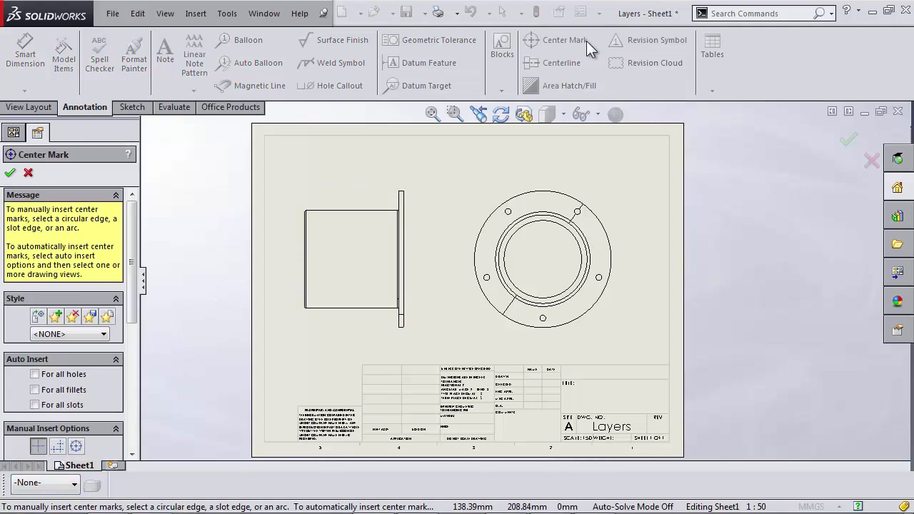
pyautogui.click(76, 375)
pyautogui.click(500, 326)
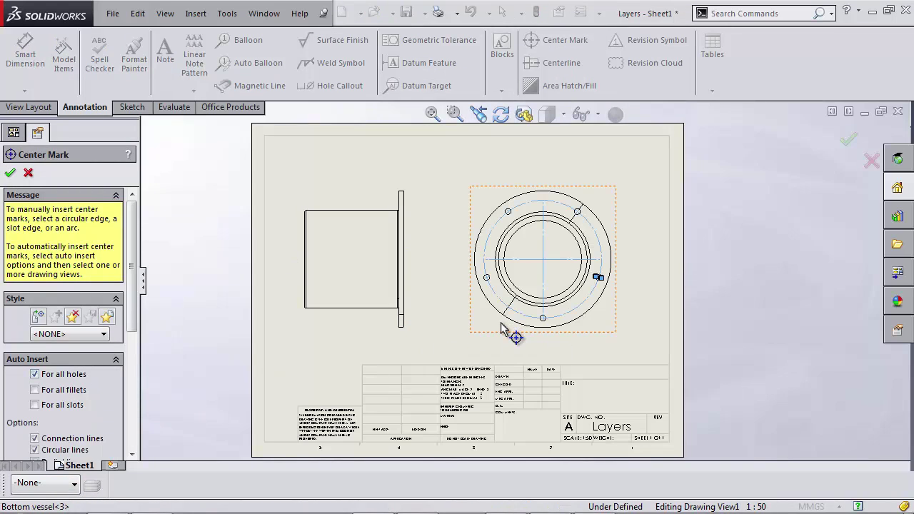
pyautogui.click(9, 174)
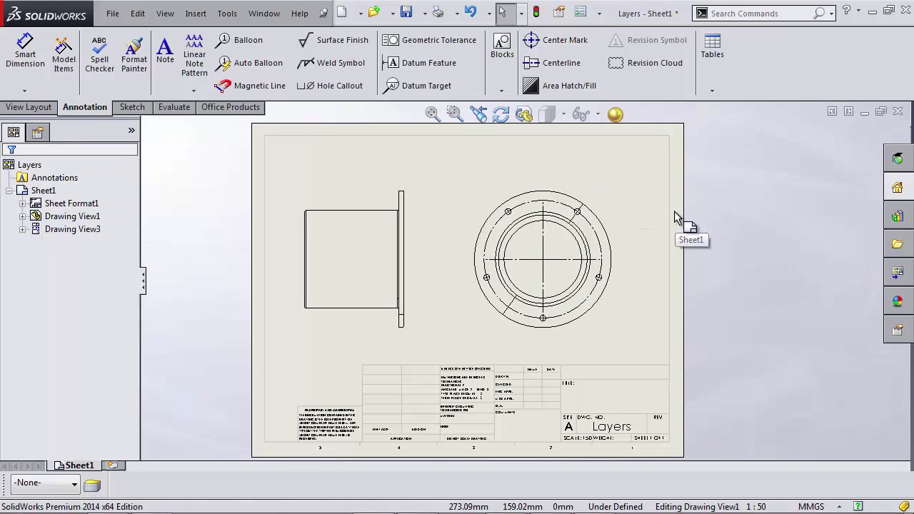
# Create a new drawing layer named CENTERMARKS and set its color to red.
pyautogui.click(91, 487)
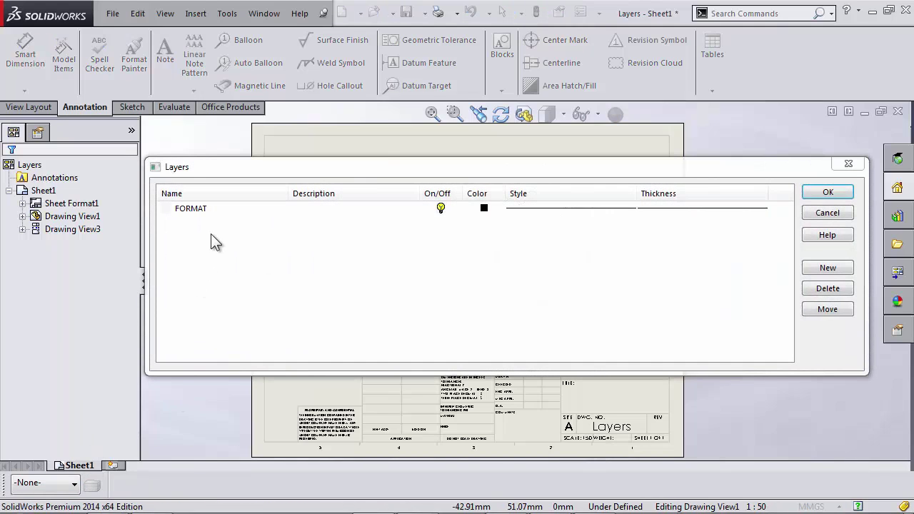
pyautogui.click(850, 270)
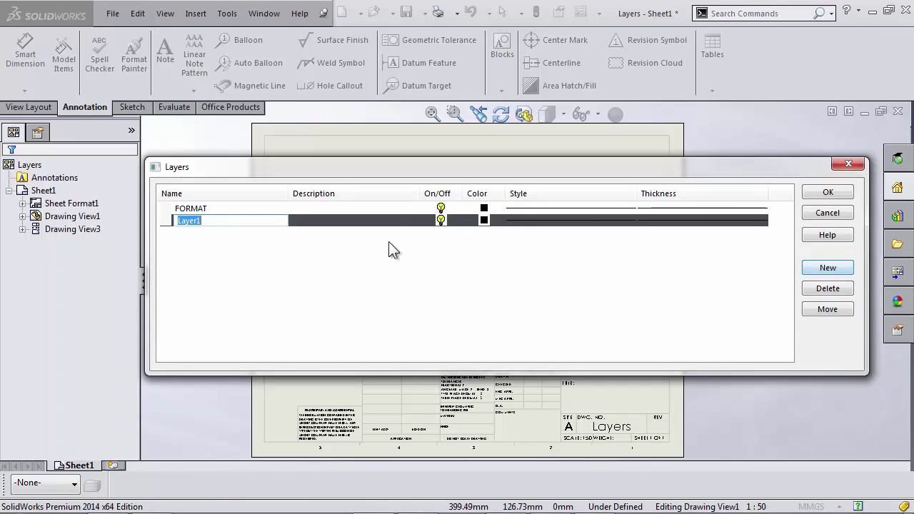
pyautogui.press('capslock')
pyautogui.write('CENTE')
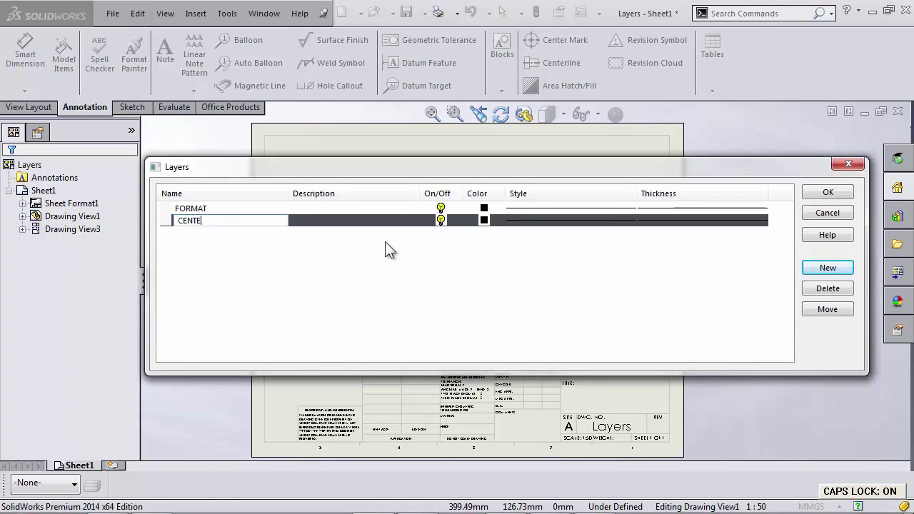
pyautogui.write('RMARKS')
pyautogui.press('capslock')
pyautogui.click(484, 220)
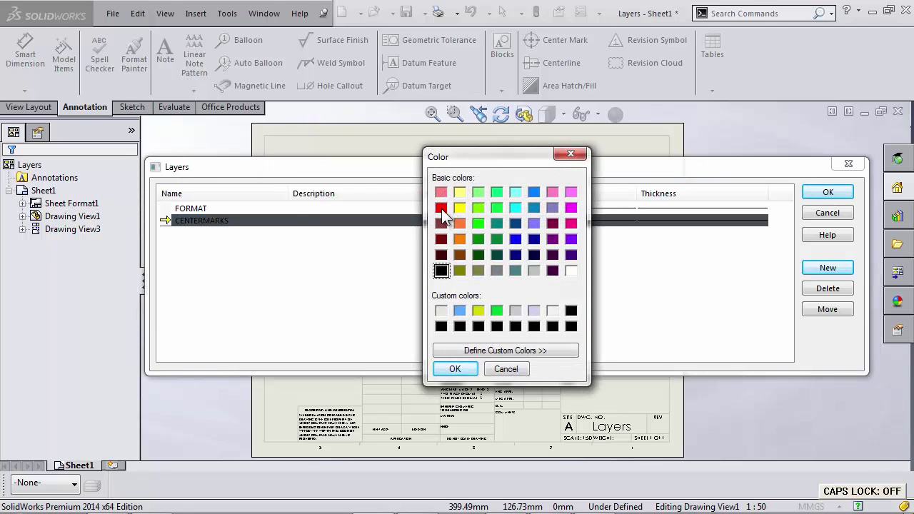
pyautogui.click(441, 208)
pyautogui.click(455, 369)
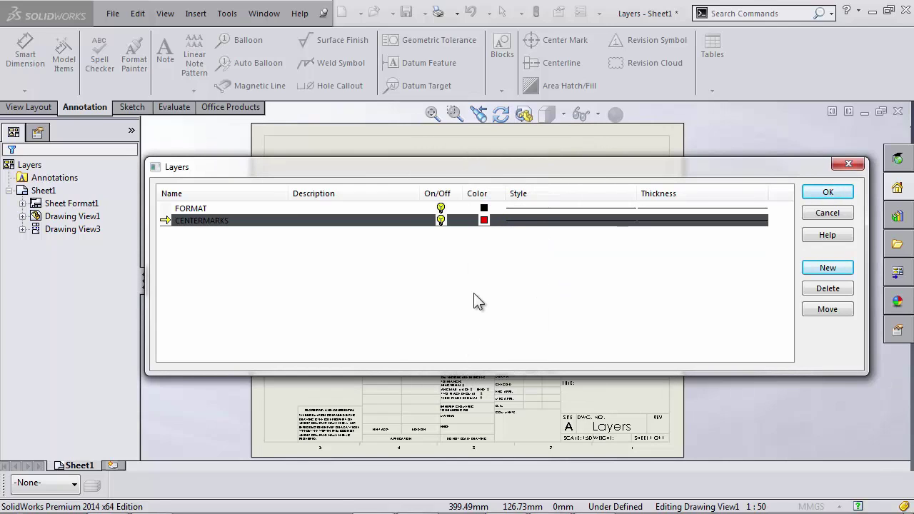
pyautogui.click(823, 194)
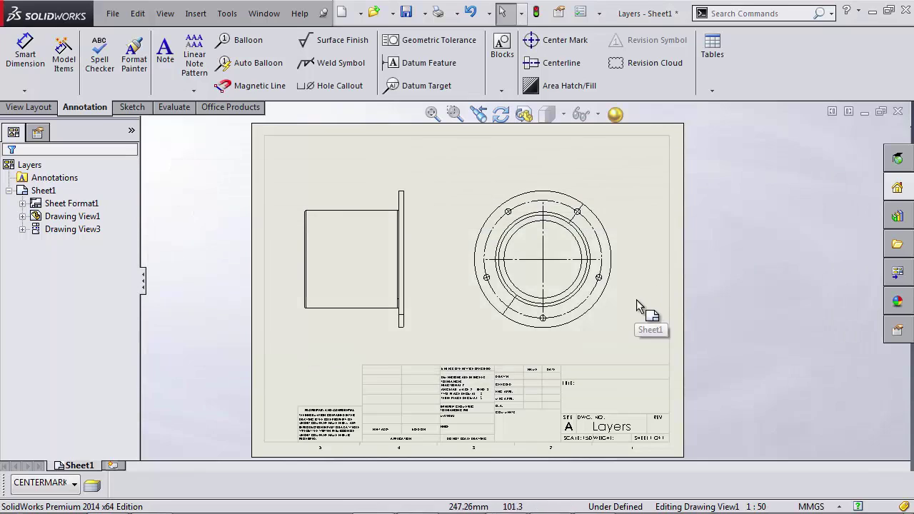
# Set the drawing's current layer to -None-.
pyautogui.click(643, 299)
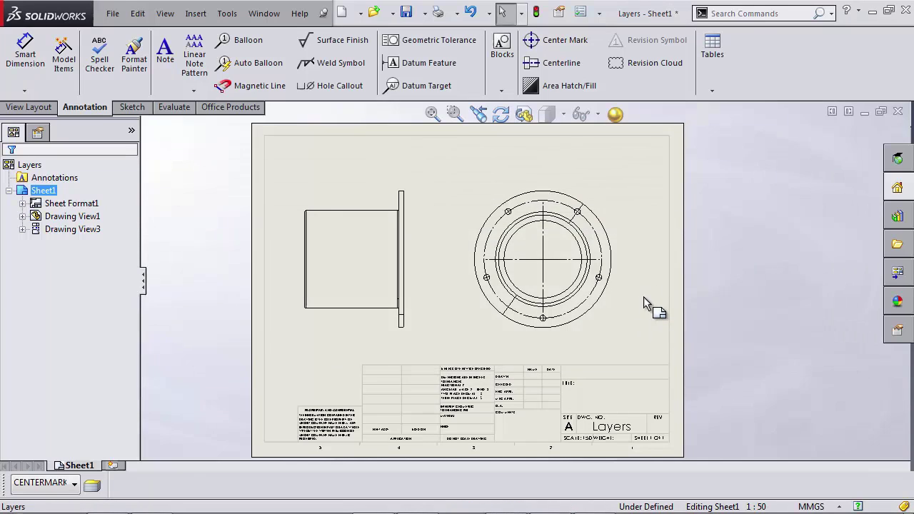
pyautogui.click(74, 484)
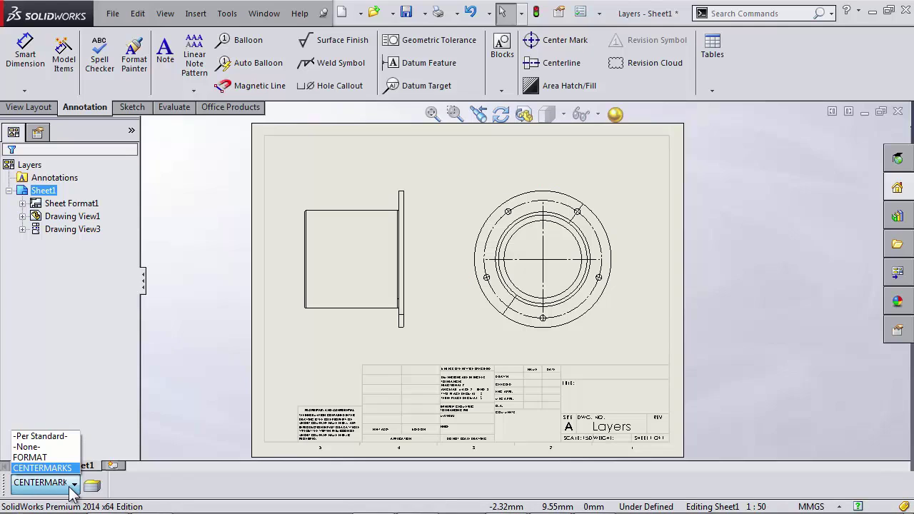
pyautogui.click(71, 446)
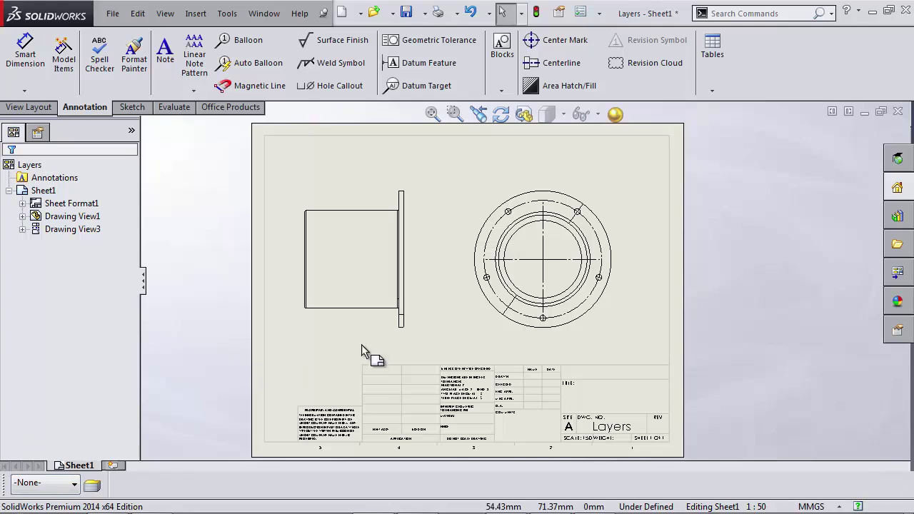
# Move the center marks of the circular flange view onto the CENTERMARKS layer.
pyautogui.press('c')
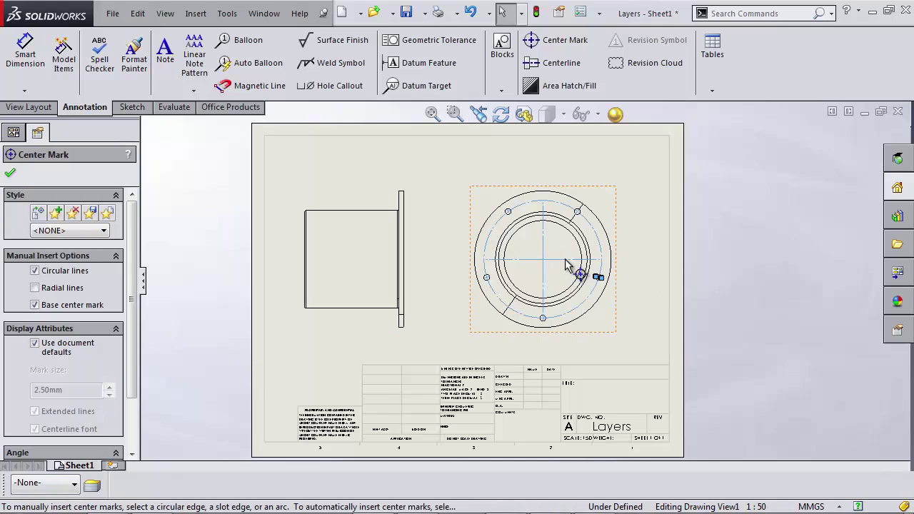
pyautogui.rightClick(568, 263)
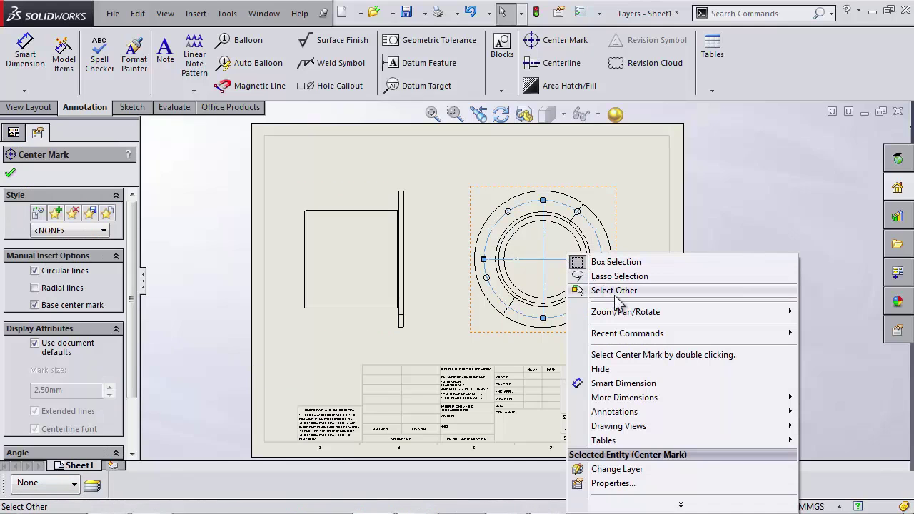
pyautogui.click(709, 473)
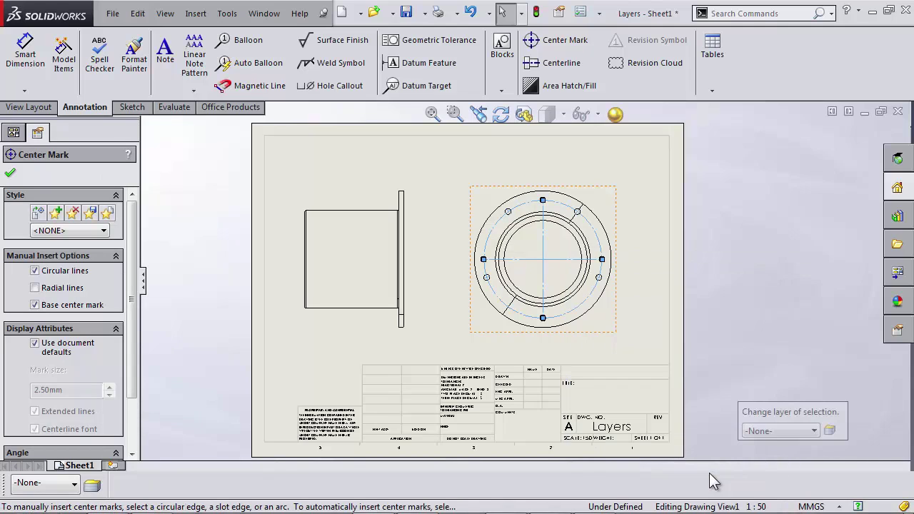
pyautogui.click(815, 431)
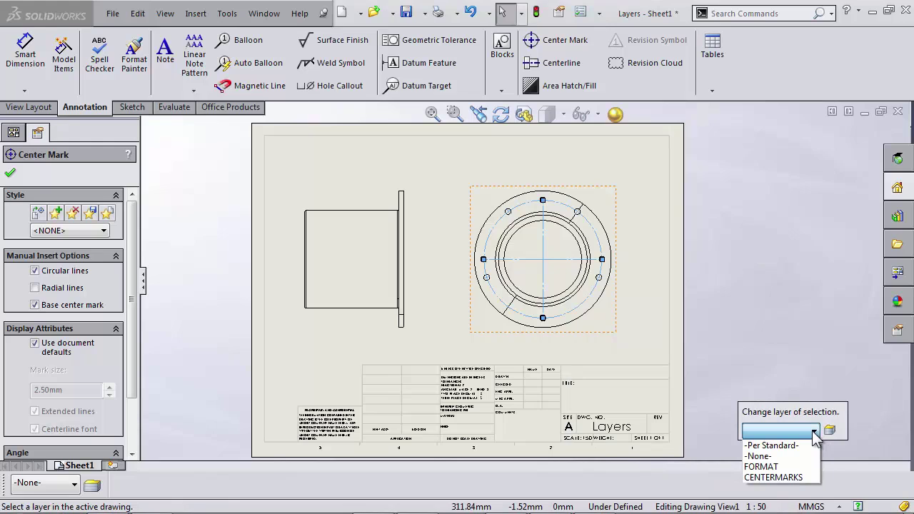
pyautogui.click(807, 477)
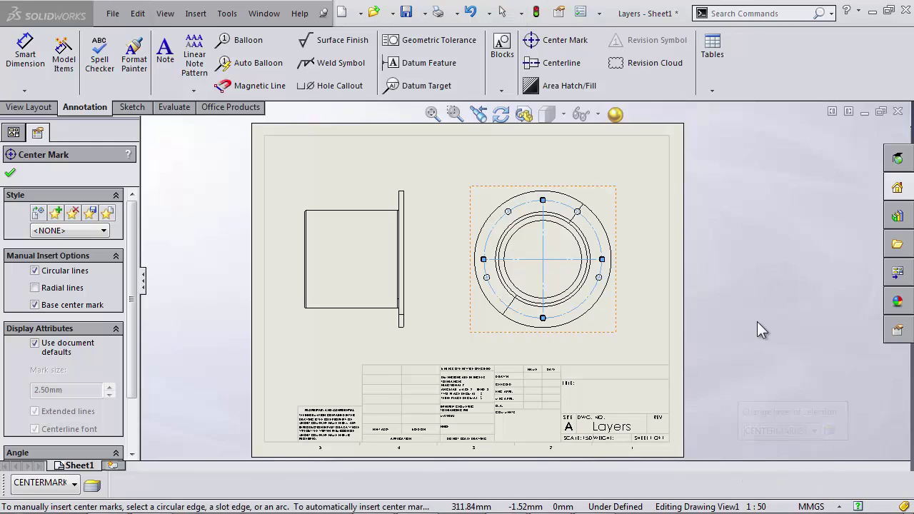
pyautogui.press('Escape')
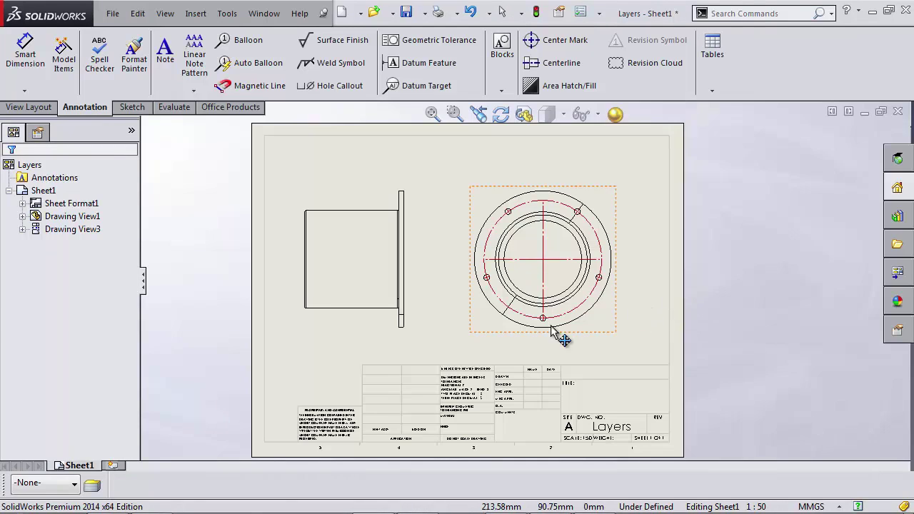
# Create another drawing layer named DIMENSIONS with a blue color, deleting the surplus new layer.
pyautogui.click(101, 485)
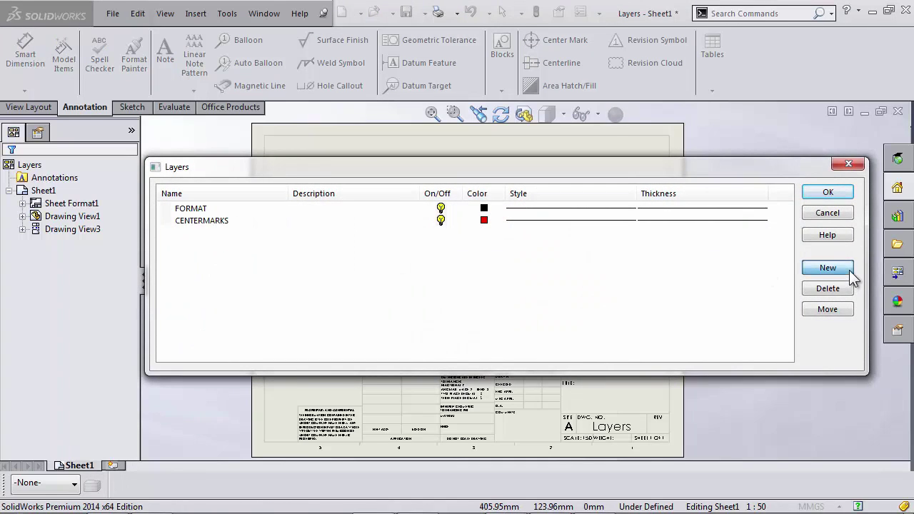
pyautogui.doubleClick(827, 268)
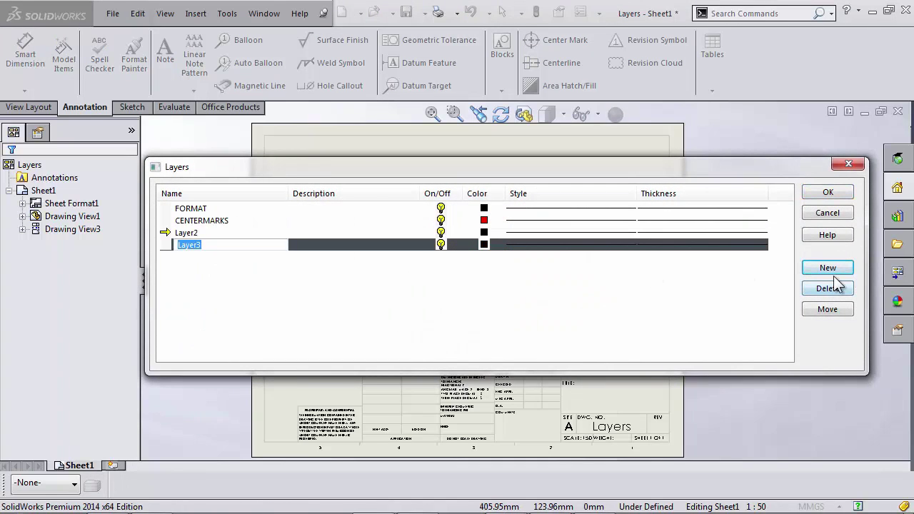
pyautogui.click(833, 288)
pyautogui.click(516, 271)
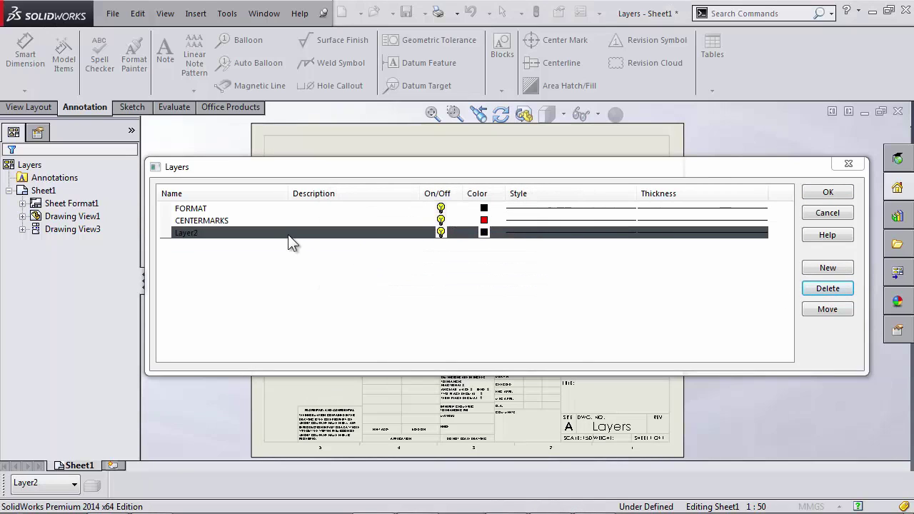
pyautogui.click(183, 233)
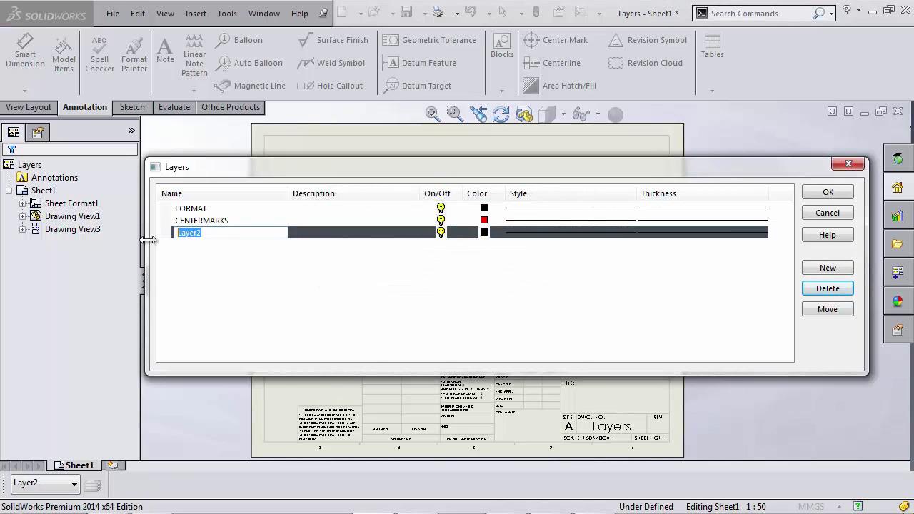
pyautogui.press('capslock')
pyautogui.write('DIMENSIONS')
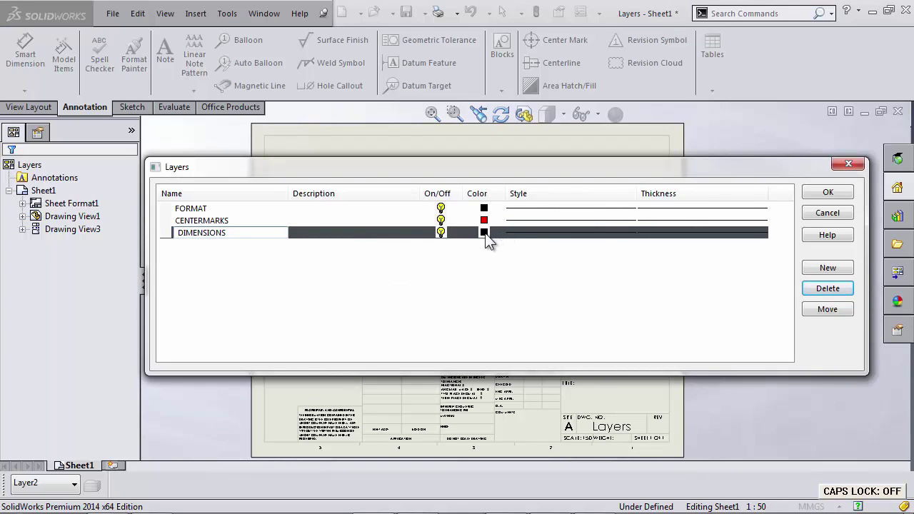
pyautogui.click(484, 232)
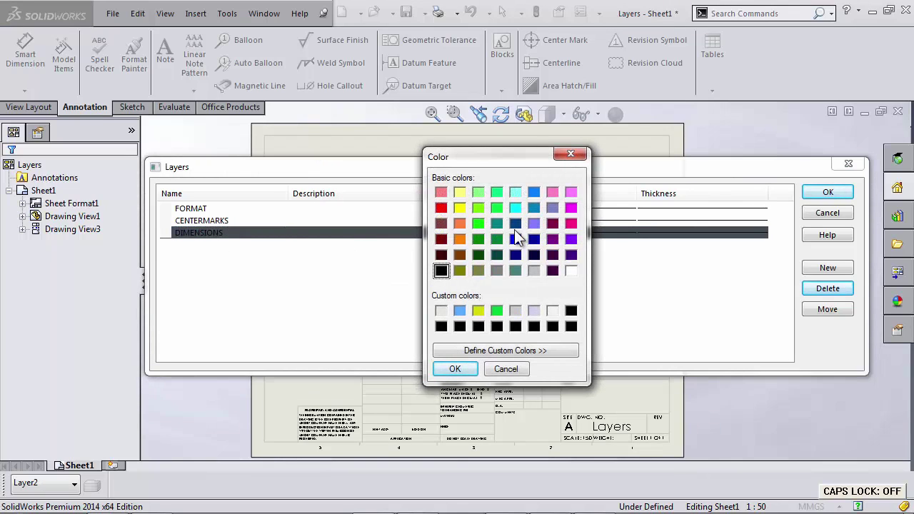
pyautogui.click(516, 238)
pyautogui.click(457, 369)
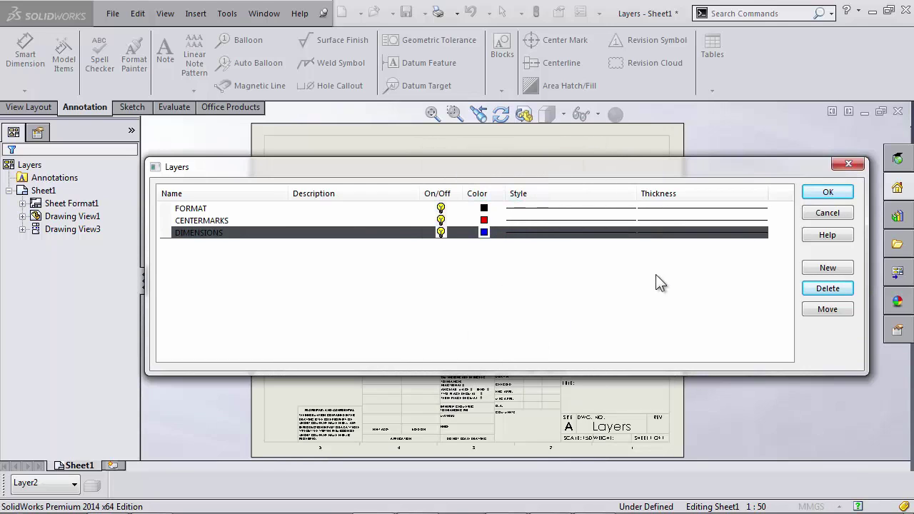
pyautogui.click(832, 193)
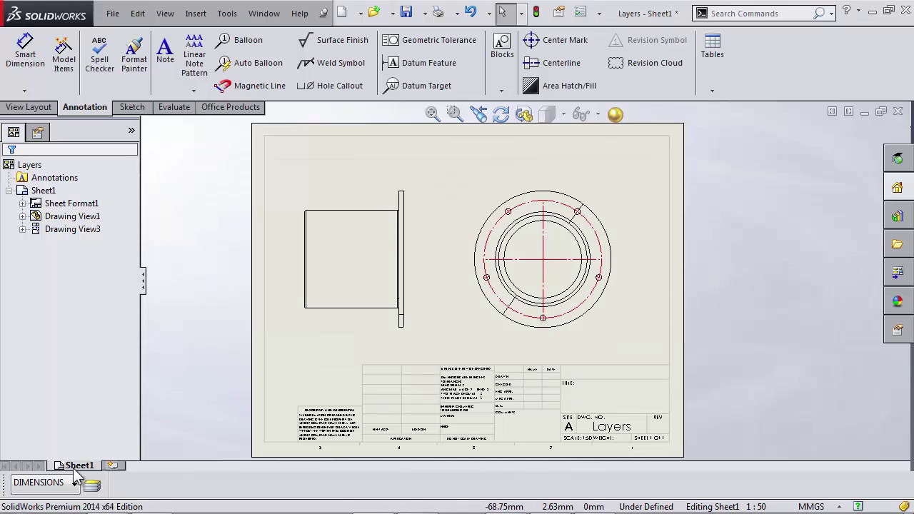
# In the document's drafting standard, assign diameter dimensions to the DIMENSIONS layer.
pyautogui.click(595, 13)
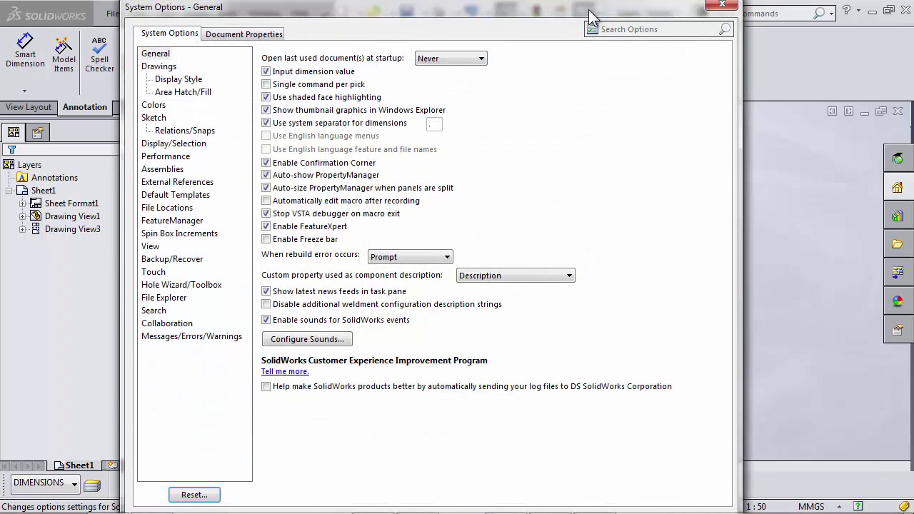
pyautogui.click(270, 40)
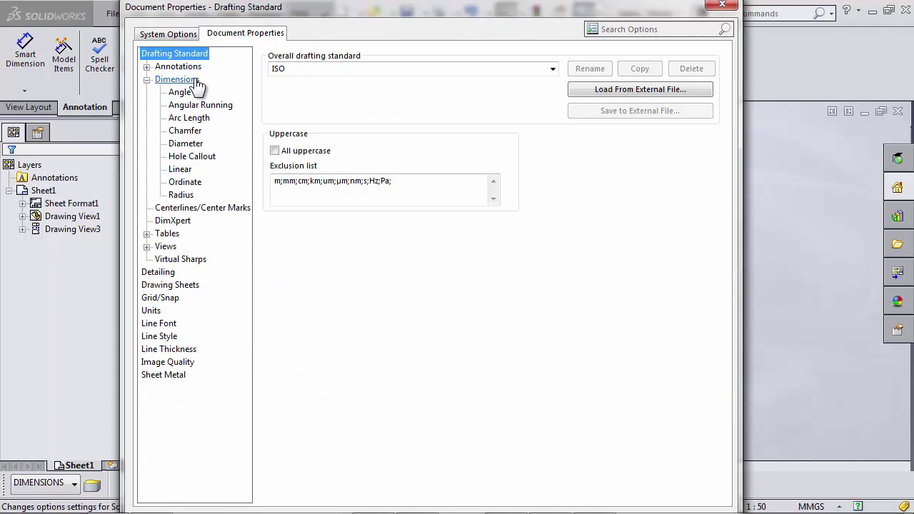
pyautogui.click(191, 144)
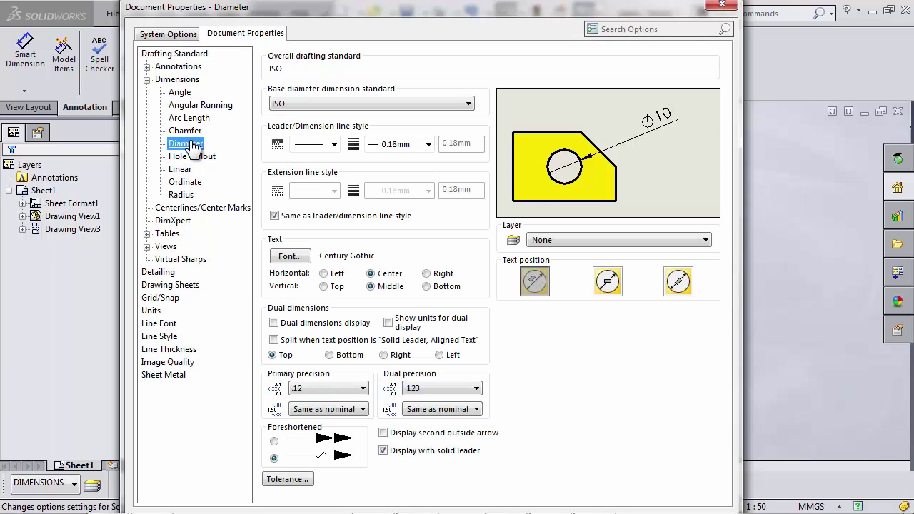
pyautogui.click(192, 81)
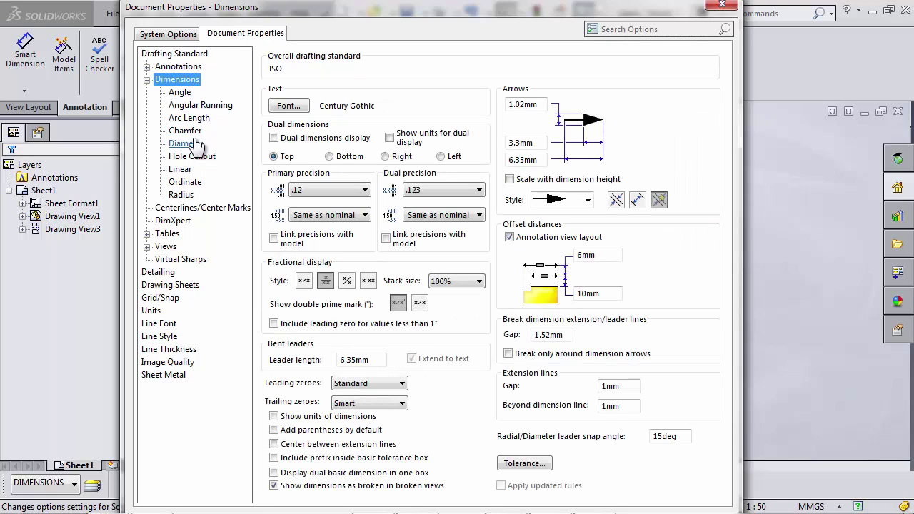
pyautogui.click(194, 144)
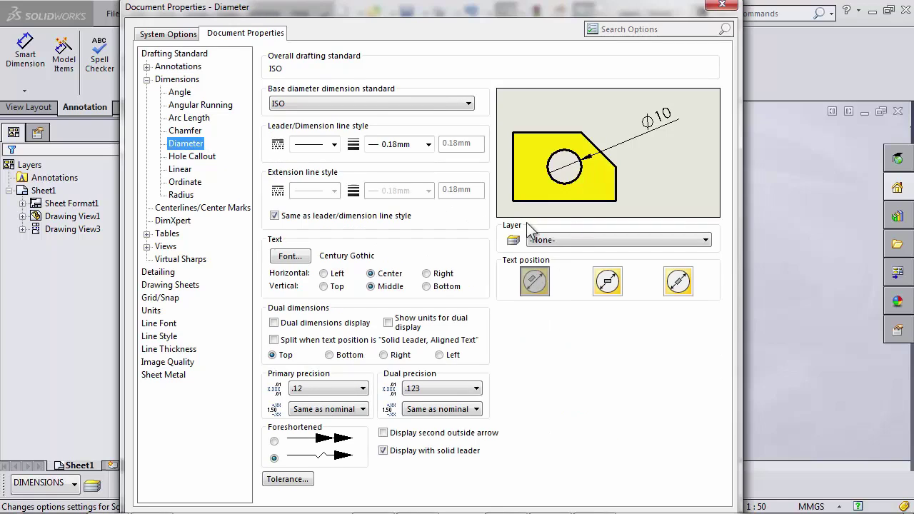
pyautogui.click(699, 241)
pyautogui.click(679, 280)
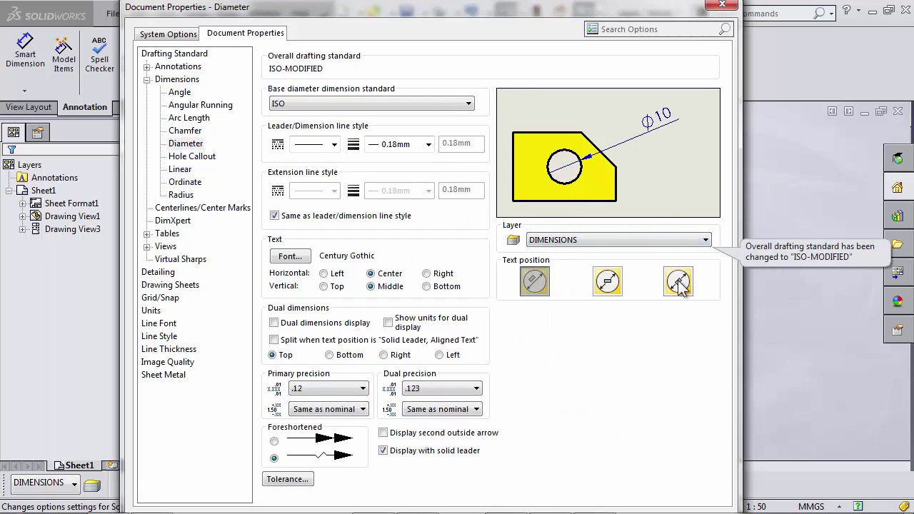
# Assign hole callouts and linear dimensions to the DIMENSIONS layer in the drafting standard, and apply the document properties.
pyautogui.click(195, 157)
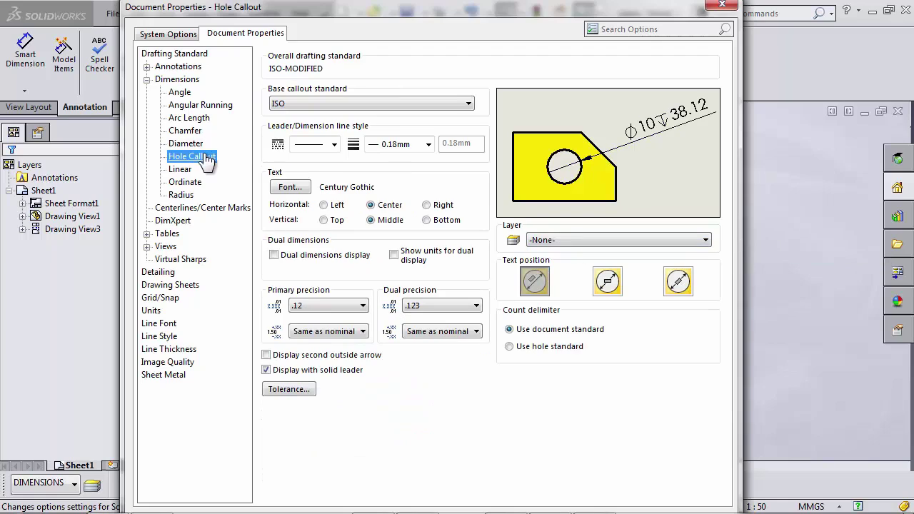
pyautogui.click(662, 239)
pyautogui.click(663, 279)
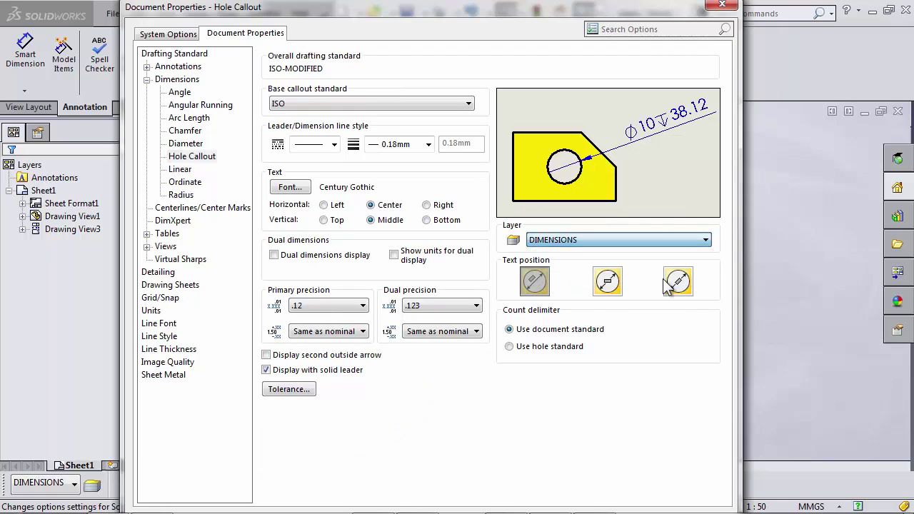
pyautogui.click(187, 169)
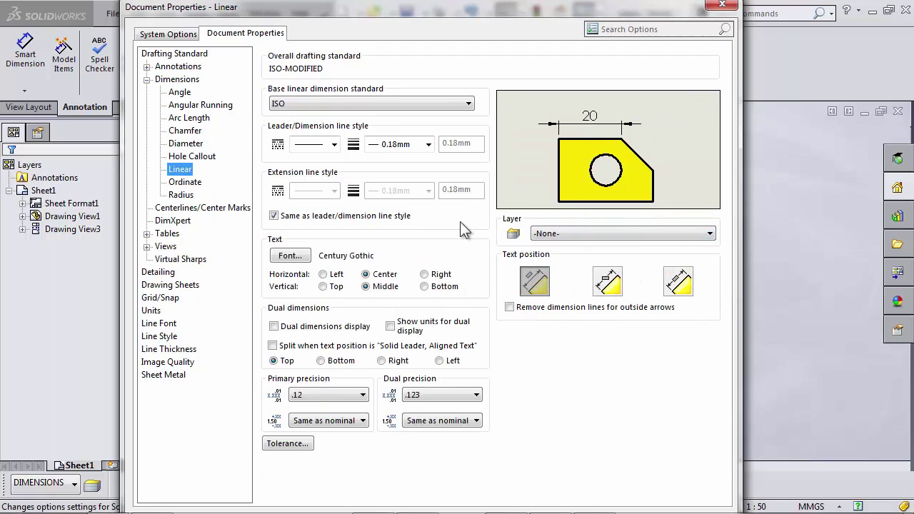
pyautogui.click(691, 236)
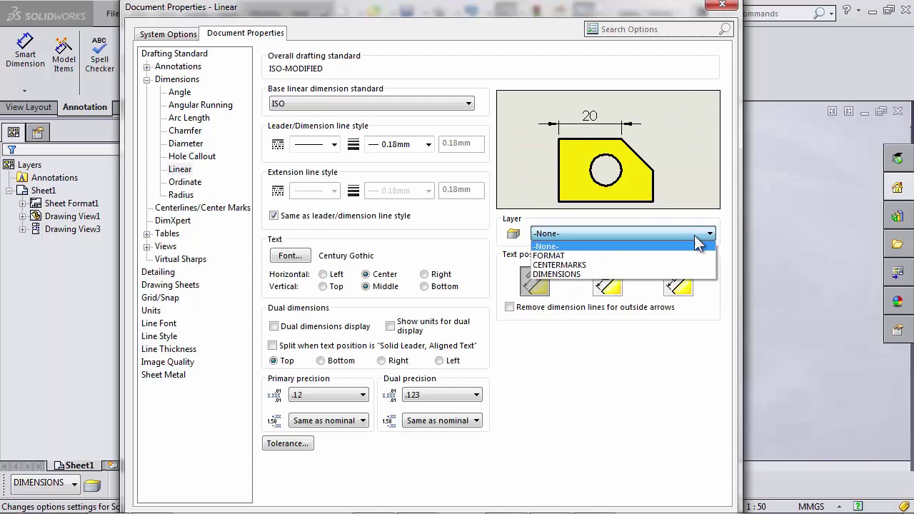
pyautogui.click(689, 274)
pyautogui.press('Return')
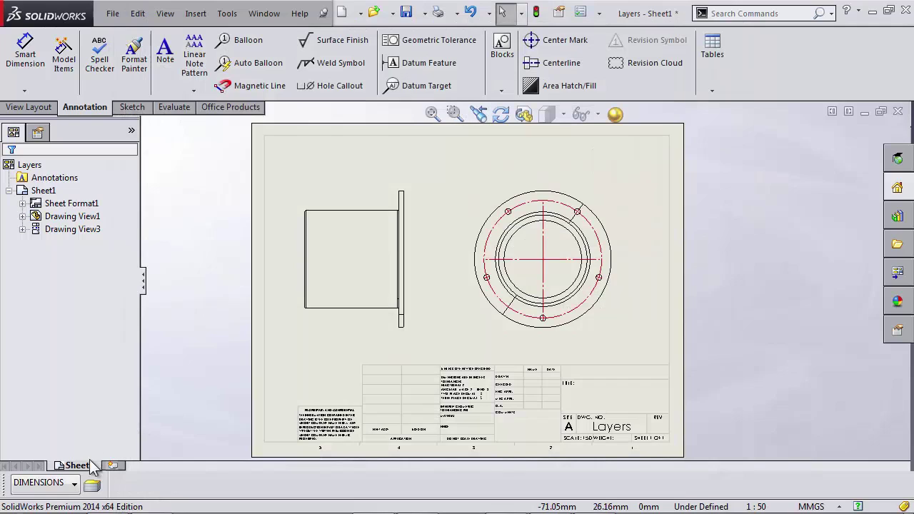
# Set the current layer to -Per Standard- and dimension the diameter of the flange's upper-left bolt hole.
pyautogui.click(74, 484)
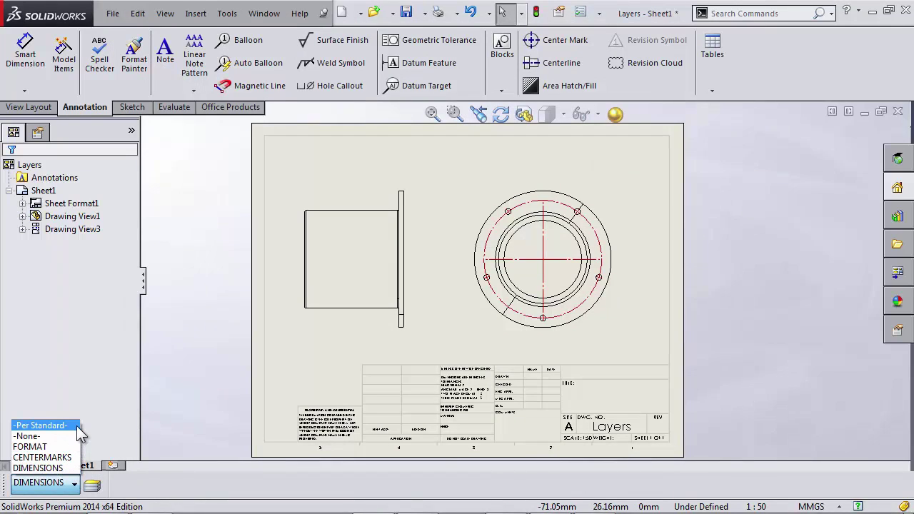
pyautogui.click(43, 426)
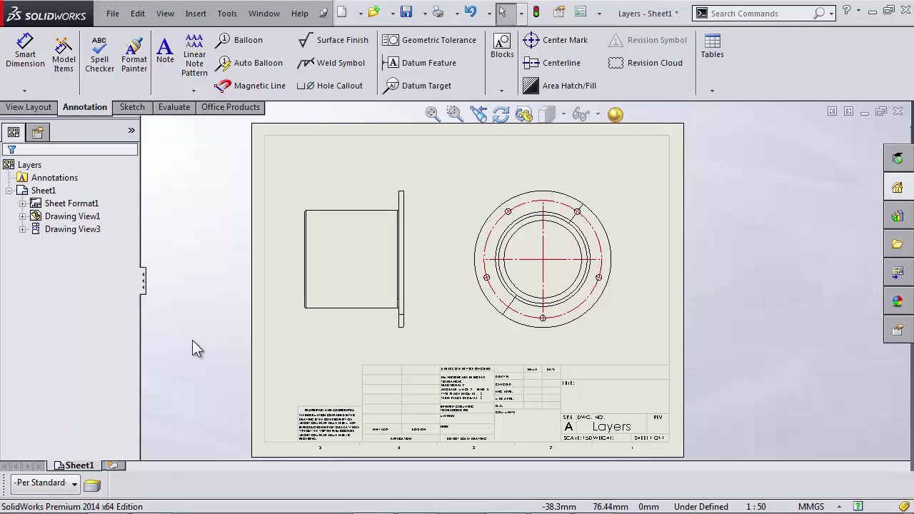
pyautogui.click(25, 50)
pyautogui.scroll(-5, 507, 239)
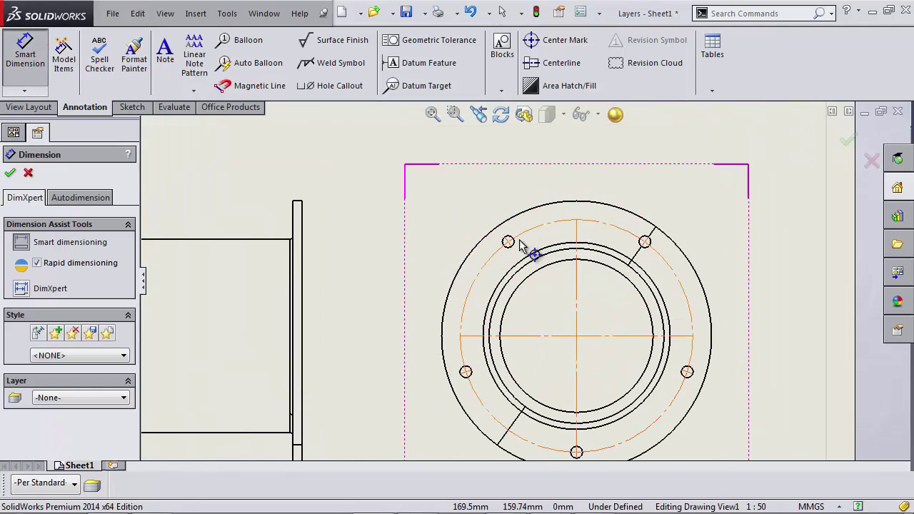
pyautogui.scroll(-2, 509, 245)
pyautogui.click(510, 250)
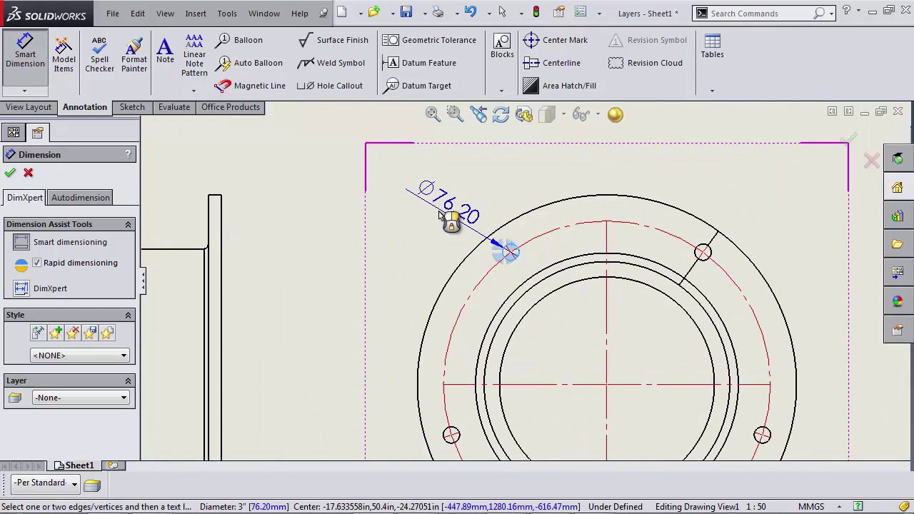
pyautogui.click(420, 219)
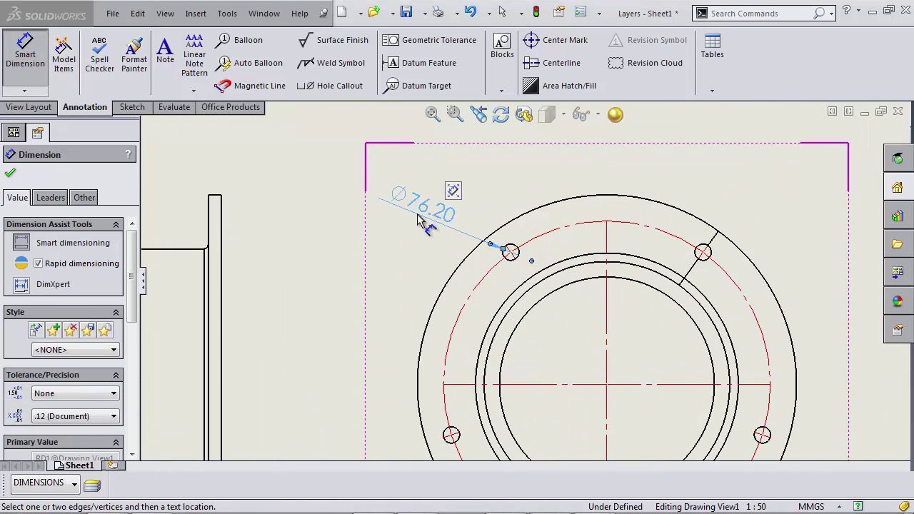
# Add a hole callout to the upper-right bolt hole of the circular flange view, placing its text above the hole.
pyautogui.click(318, 87)
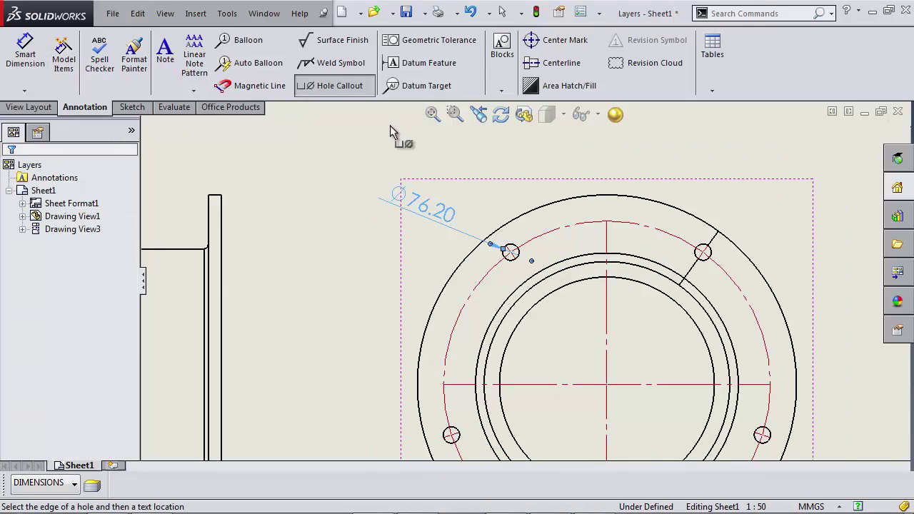
pyautogui.click(710, 258)
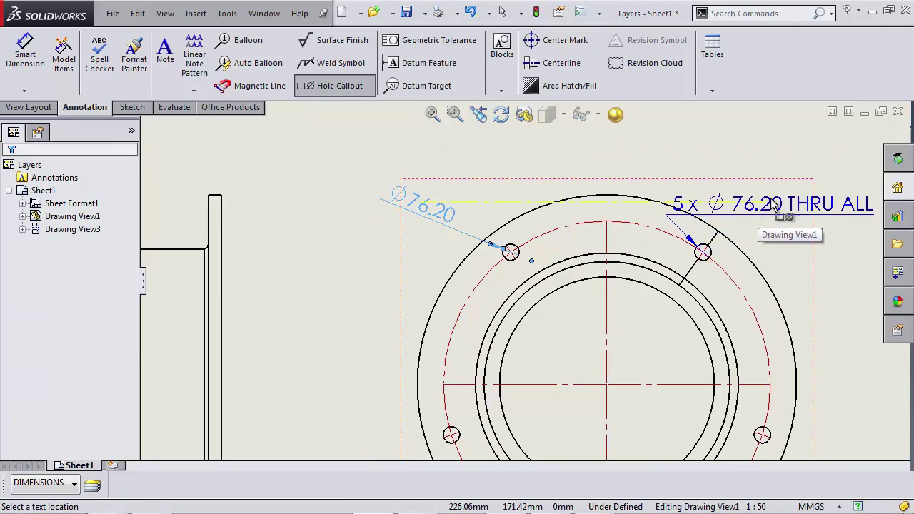
pyautogui.click(780, 187)
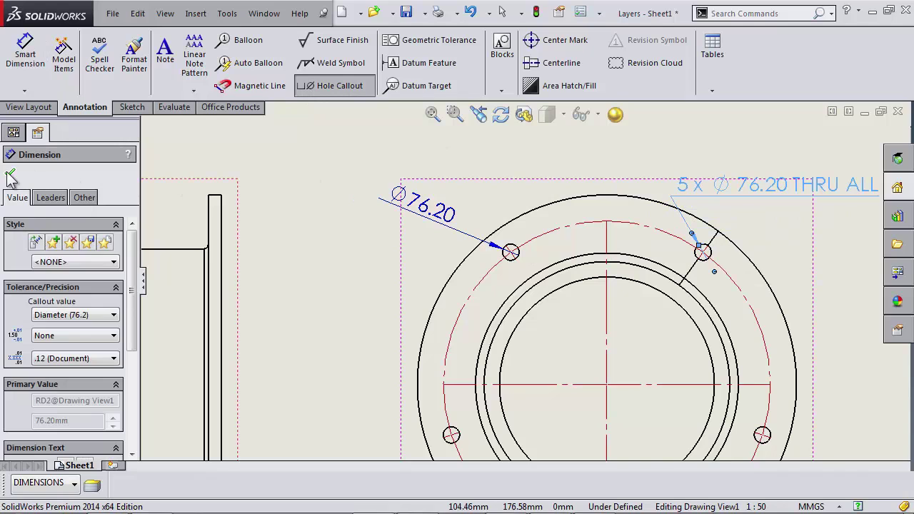
pyautogui.click(10, 174)
pyautogui.scroll(5, 325, 289)
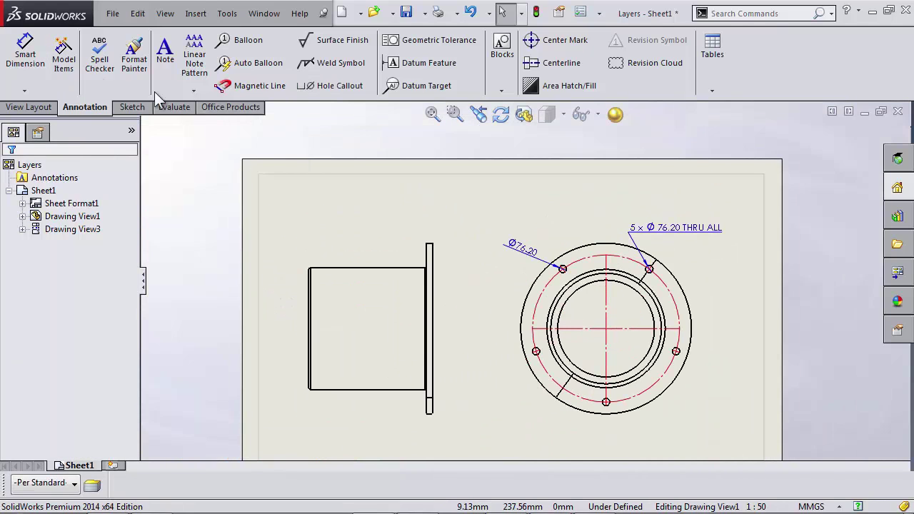
# Insert the entire model's dimensions as model items into the side view of the flange only.
pyautogui.click(64, 54)
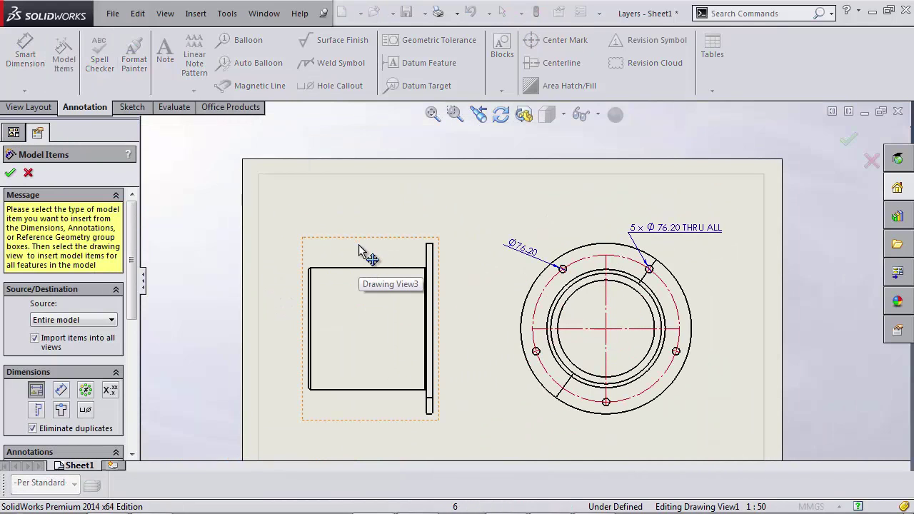
pyautogui.click(359, 254)
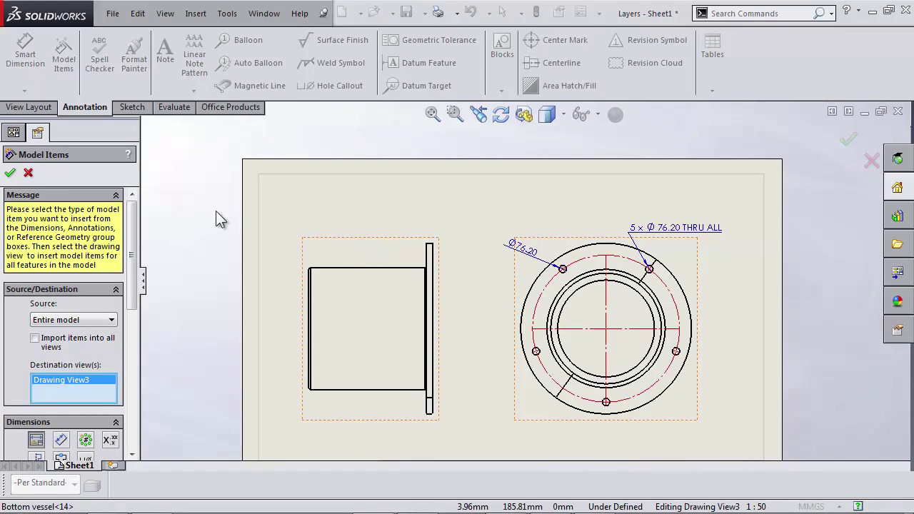
pyautogui.click(10, 173)
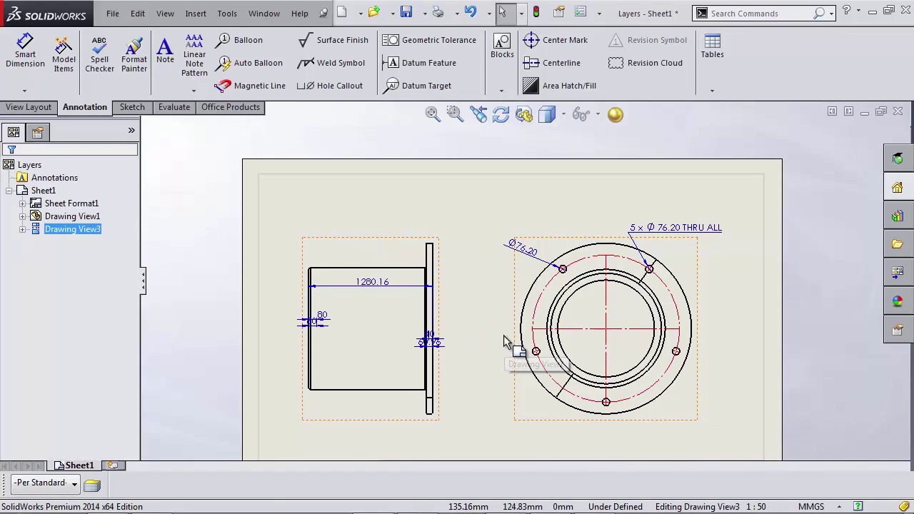